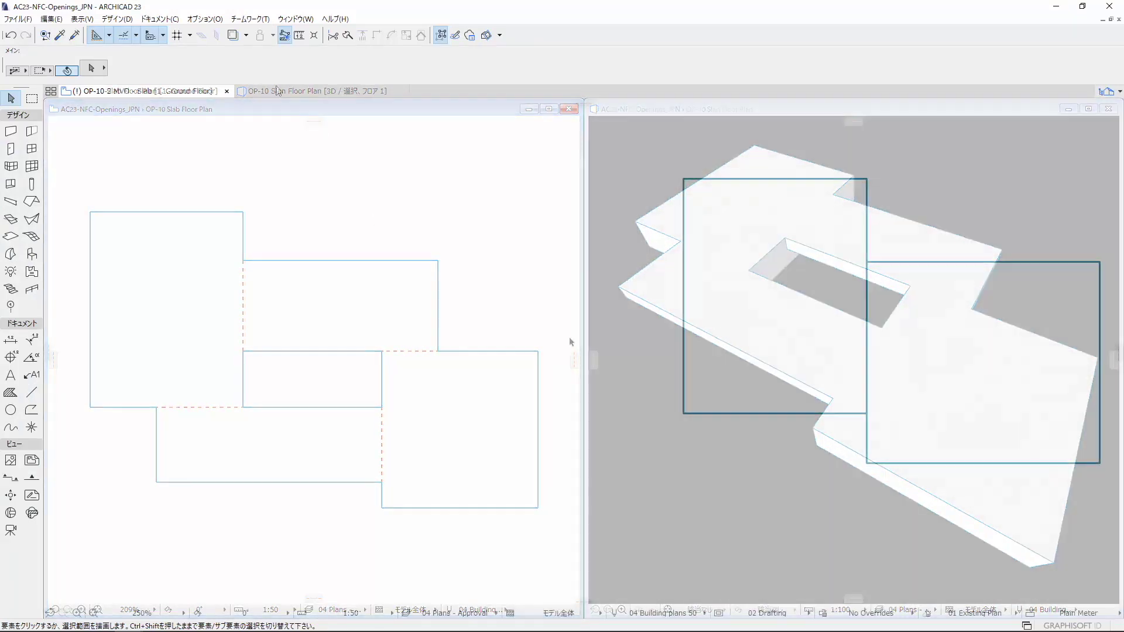
- Bring up Model View Options for the 02 Drafting set from the Document menu
{"action": "left_click", "coordinate": [181, 19]}
{"action": "mouse_move", "coordinate": [172, 110]}
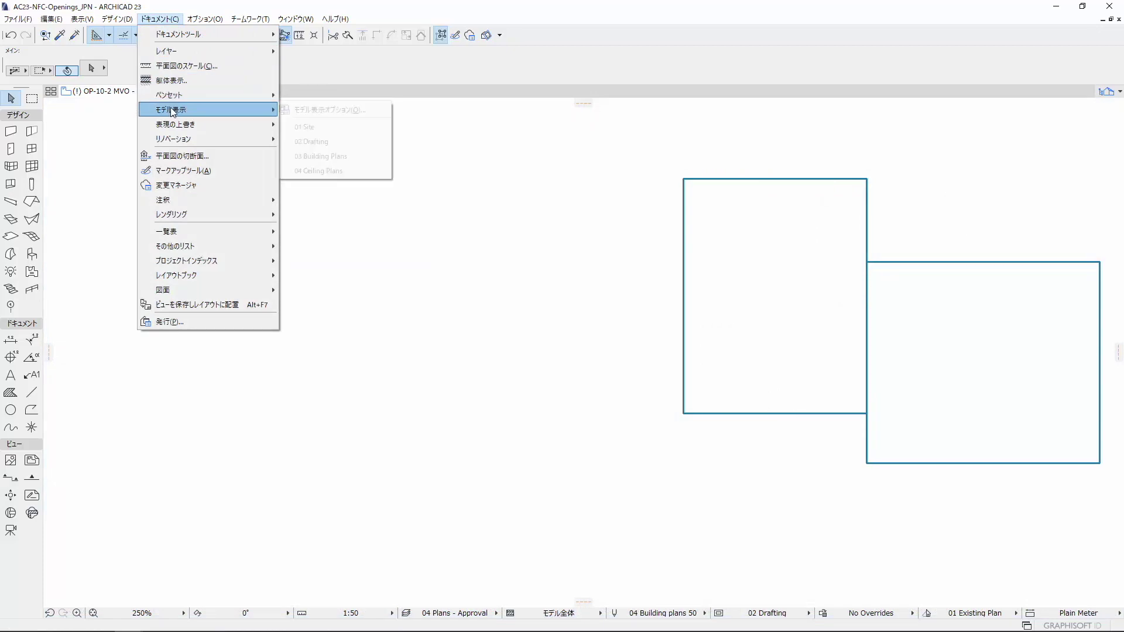
{"action": "left_click", "coordinate": [314, 115]}
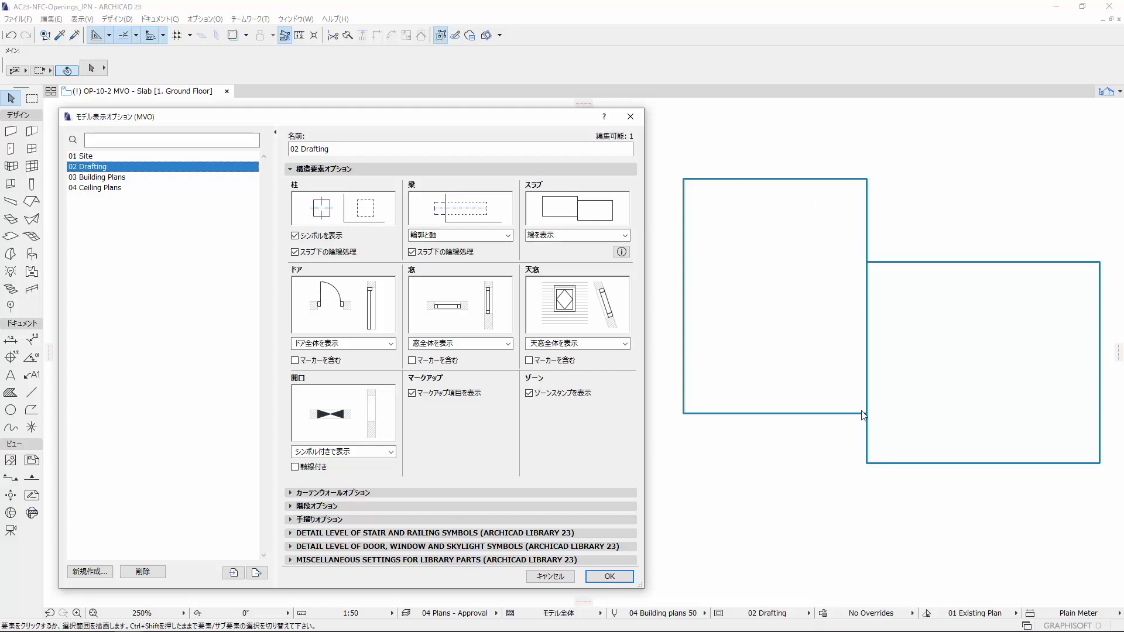
- Set the Slab overlap display to Use Hidden Line in Model View Options and apply it
{"action": "left_click", "coordinate": [626, 235]}
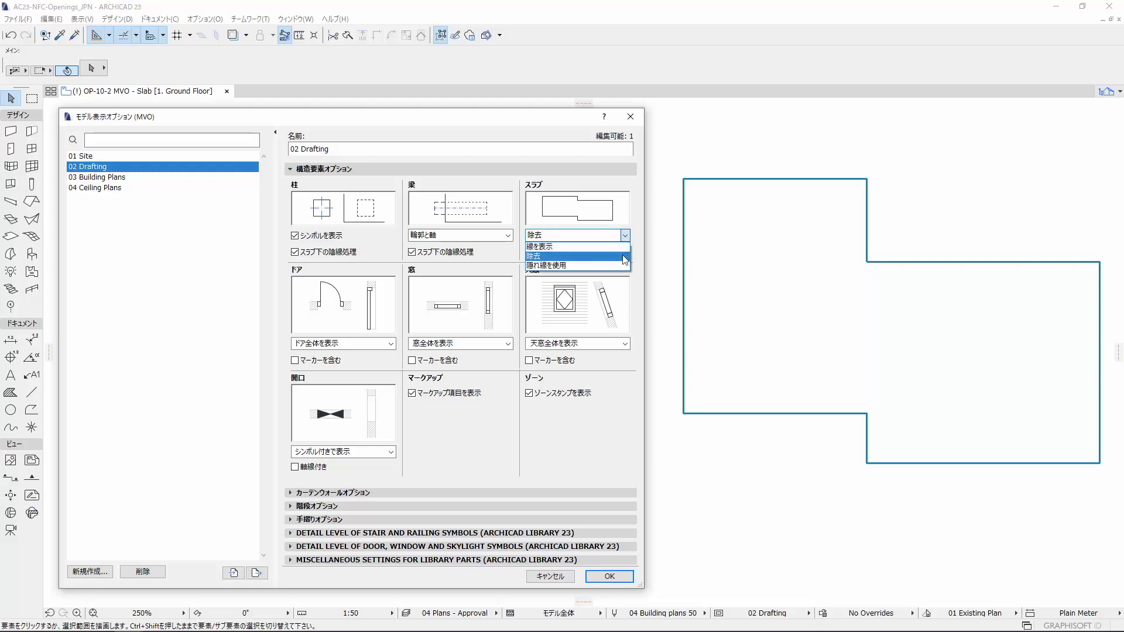
{"action": "left_click", "coordinate": [795, 269]}
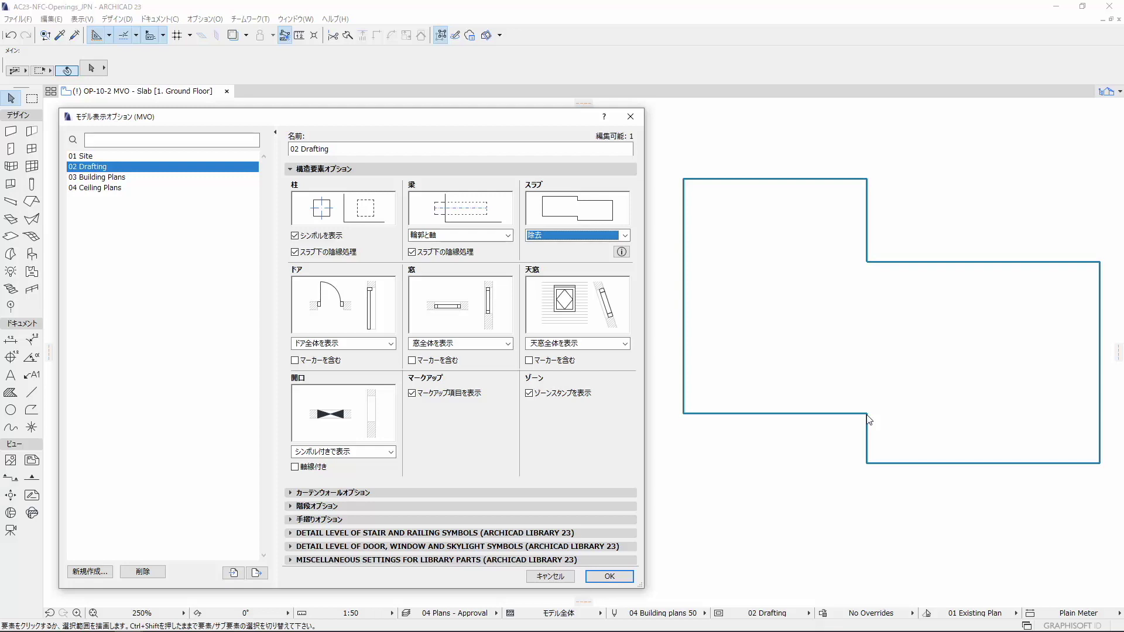
{"action": "left_click", "coordinate": [625, 235]}
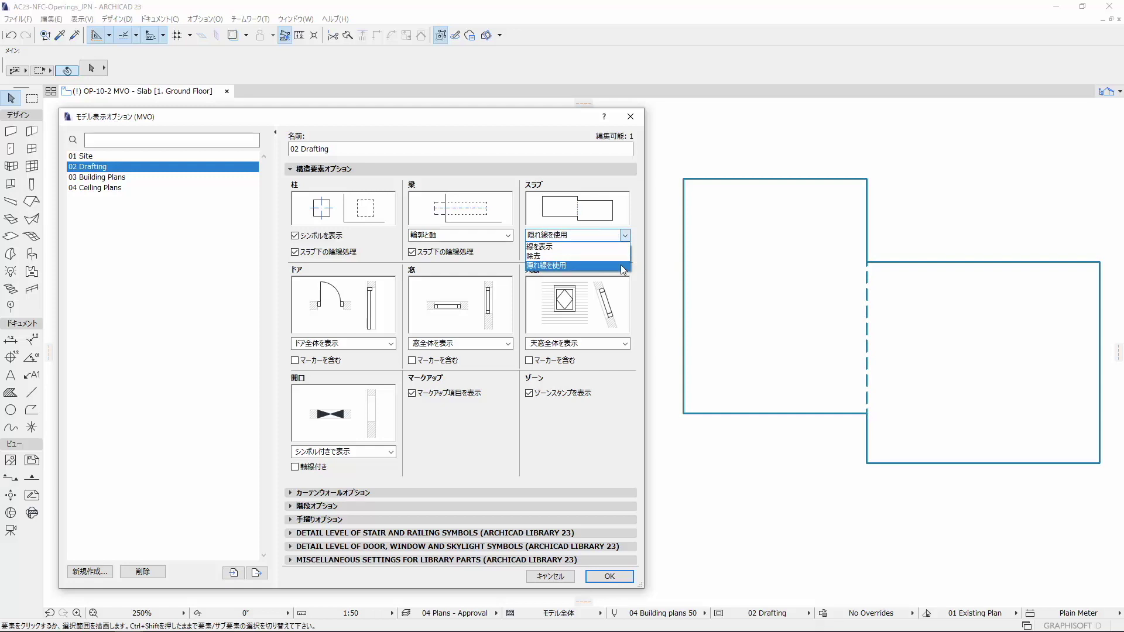
{"action": "left_click", "coordinate": [858, 269]}
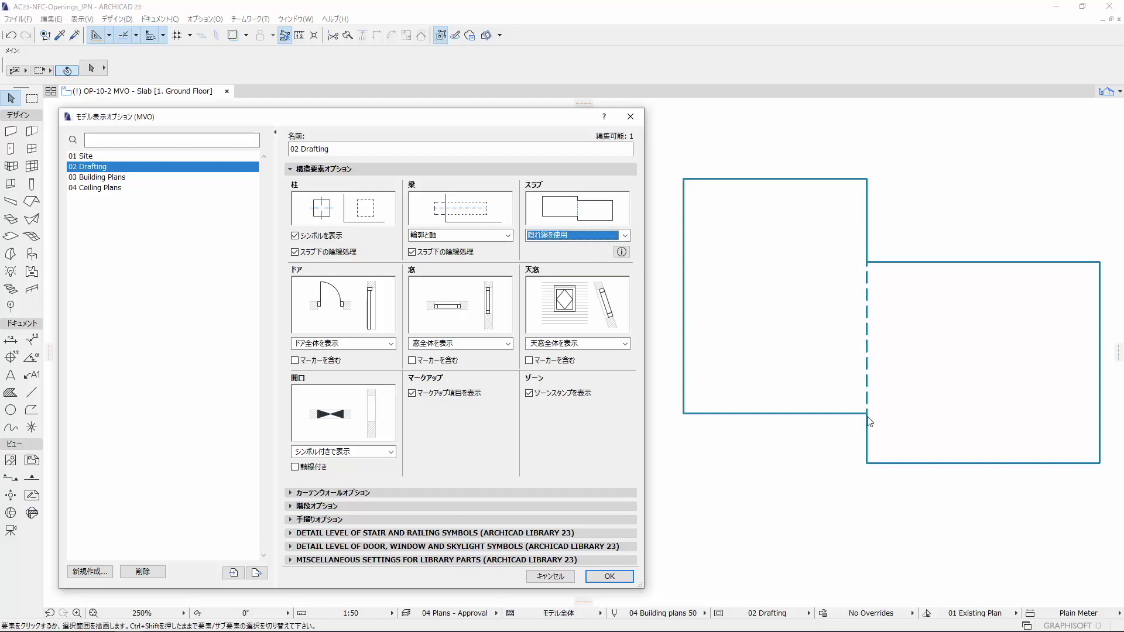
{"action": "left_click", "coordinate": [610, 578]}
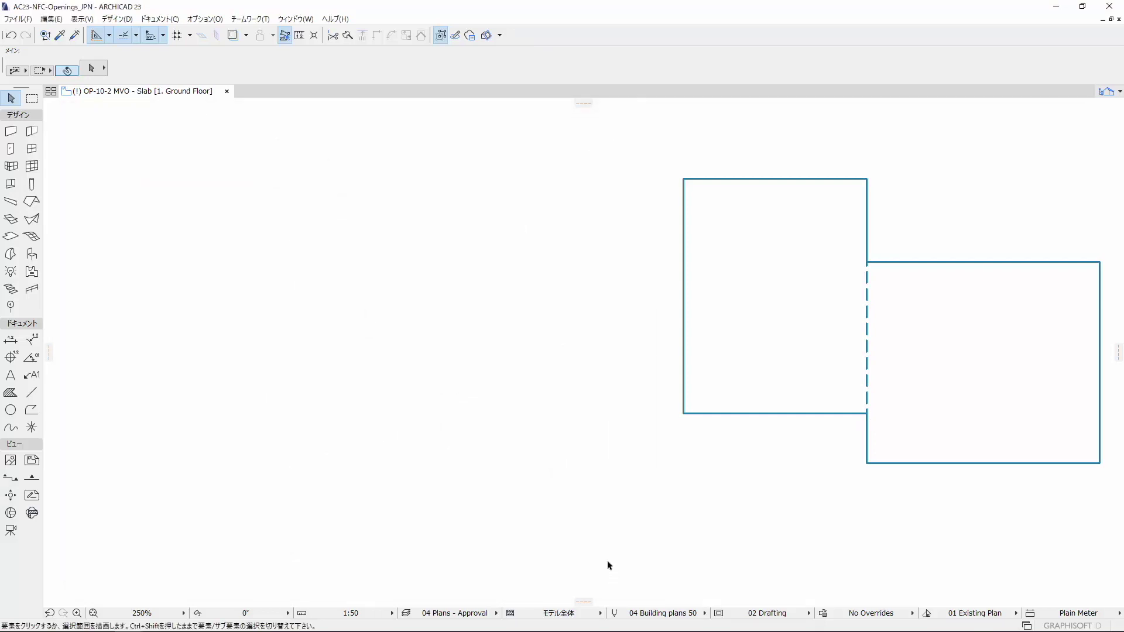
- Set the left slab's Floor Plan Hidden Line type and pen in Slab Settings
{"action": "left_click", "coordinate": [685, 296]}
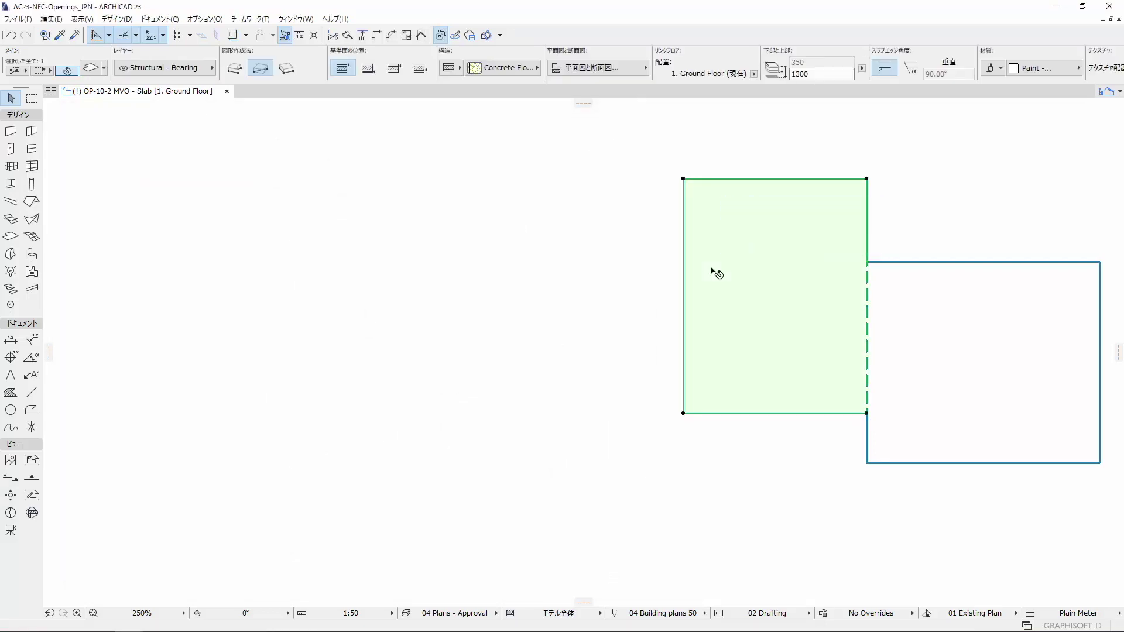
{"action": "left_click", "coordinate": [91, 68]}
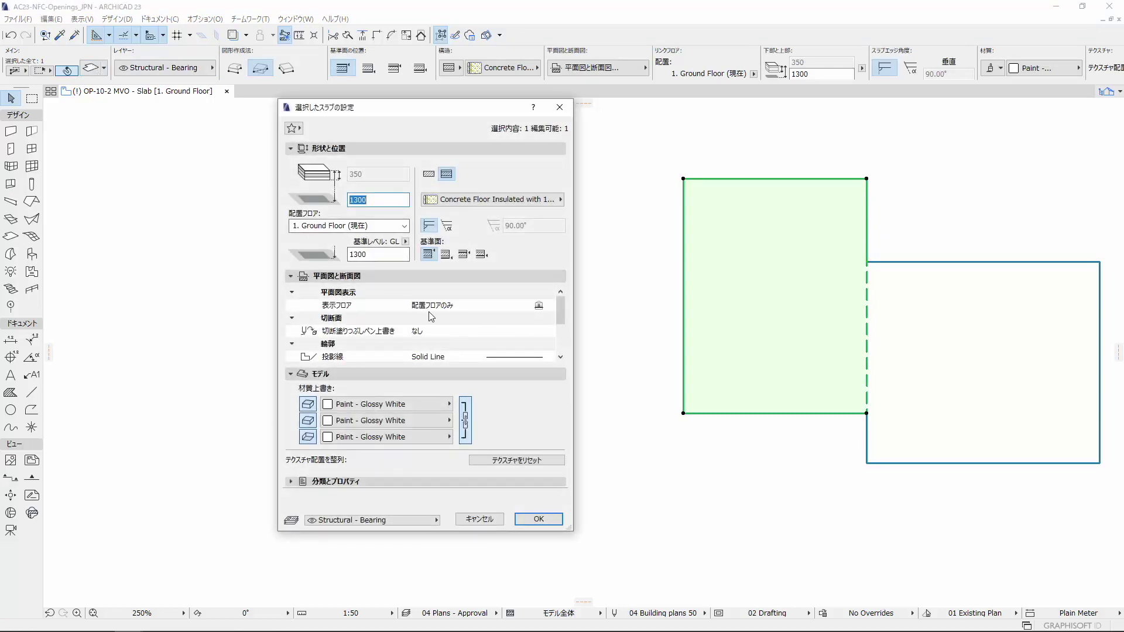
{"action": "scroll", "coordinate": [430, 317], "scroll_direction": "down", "scroll_amount": 2}
{"action": "scroll", "coordinate": [430, 316], "scroll_direction": "down", "scroll_amount": 3}
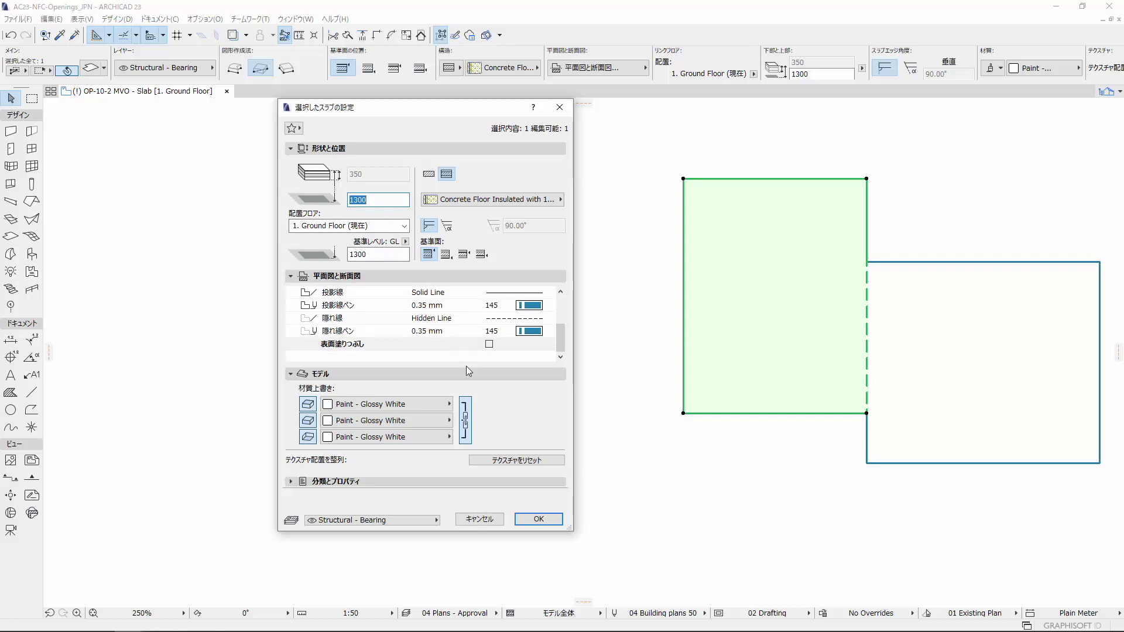
{"action": "left_click_drag", "start_coordinate": [475, 532], "coordinate": [479, 586]}
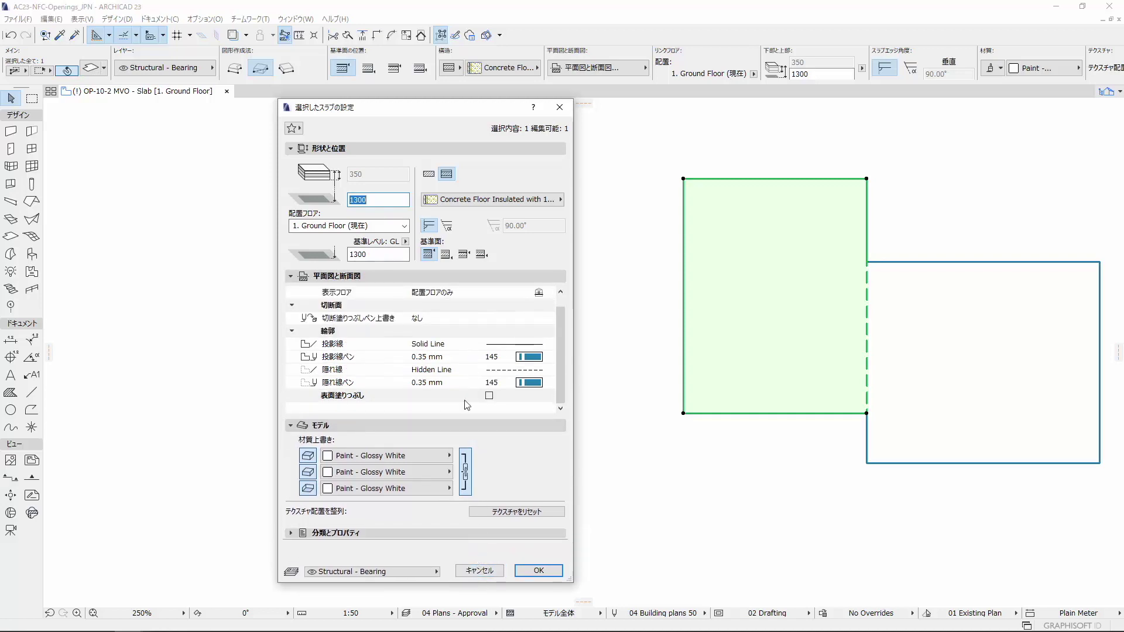
{"action": "left_click", "coordinate": [464, 375]}
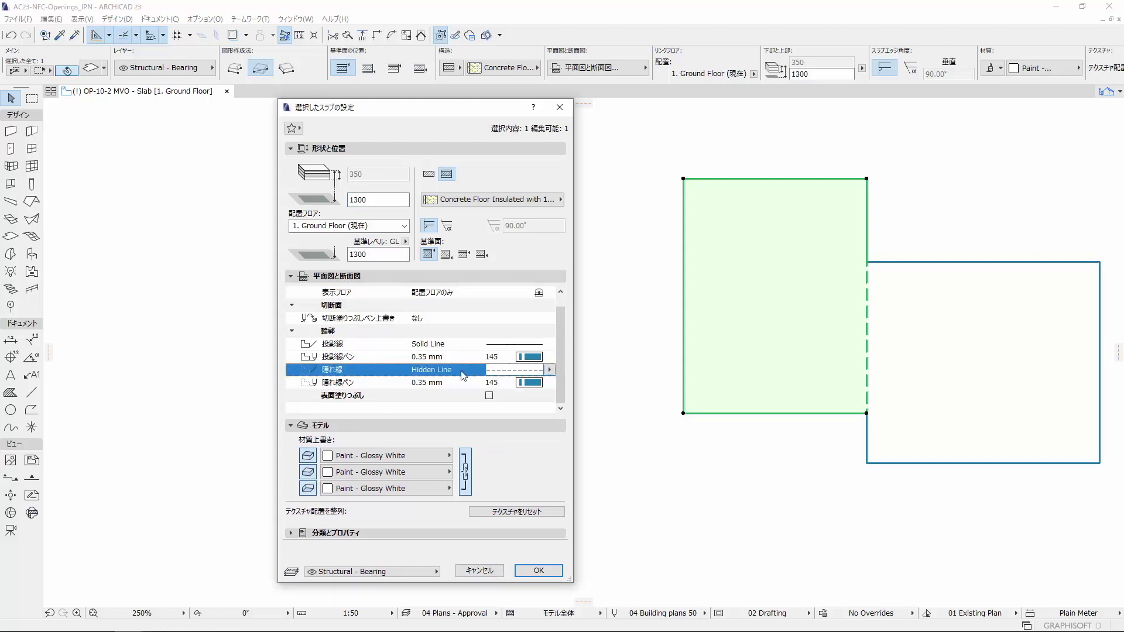
{"action": "left_click", "coordinate": [460, 385]}
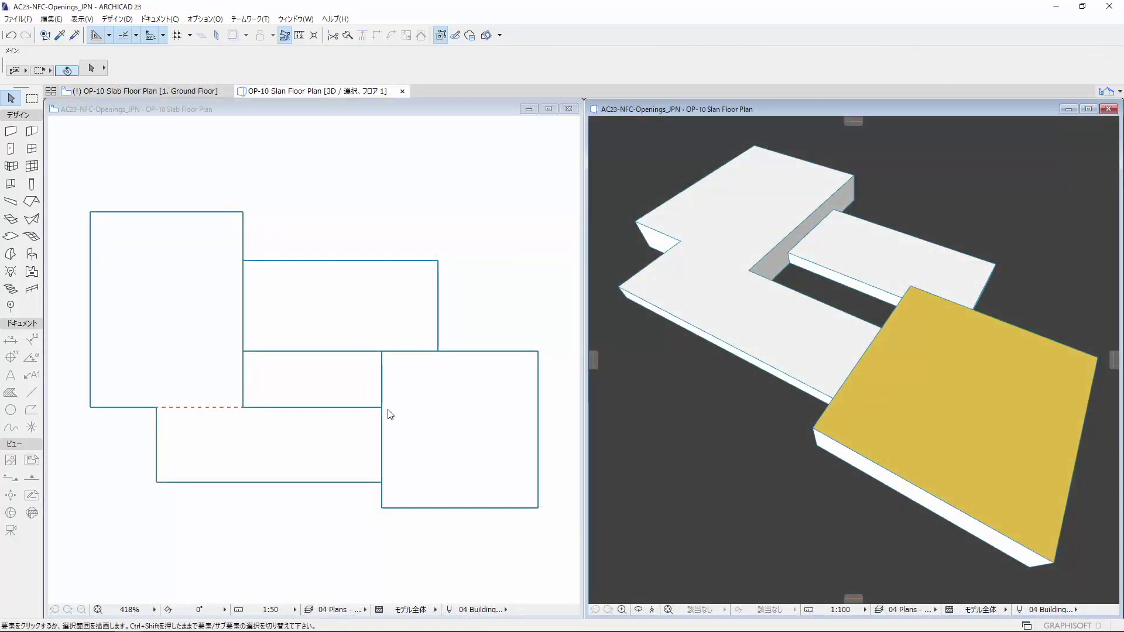
- Change the middle slab's top elevation in the Info Box so it sits flush with the L-shaped slab
{"action": "left_click", "coordinate": [837, 258]}
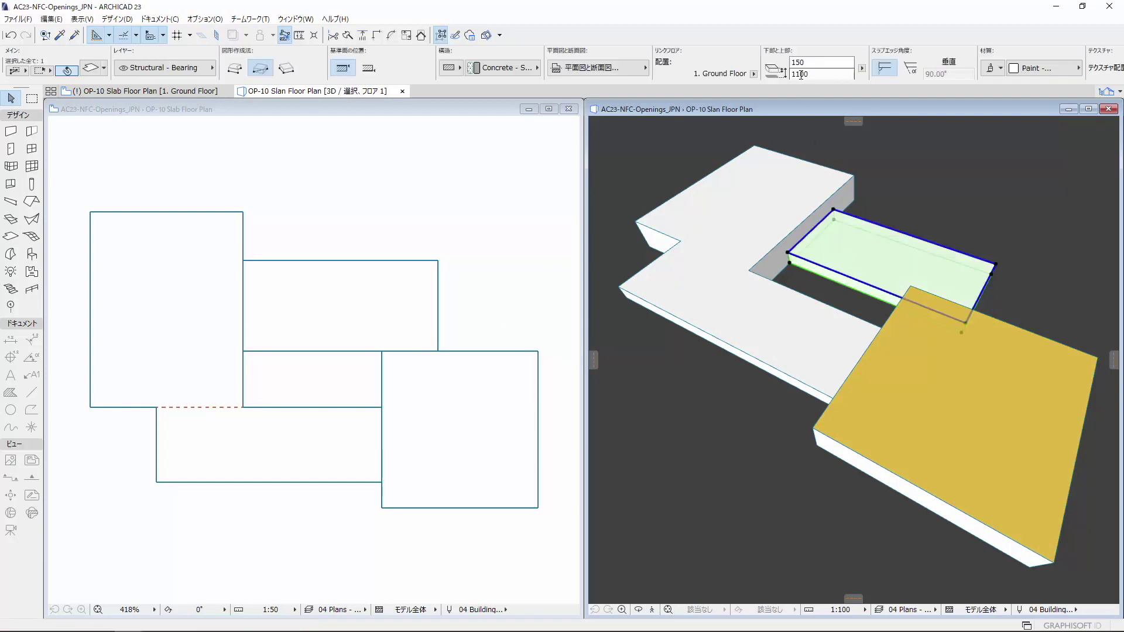
{"action": "left_click_drag", "start_coordinate": [797, 74], "coordinate": [796, 79]}
{"action": "left_click", "coordinate": [912, 160]}
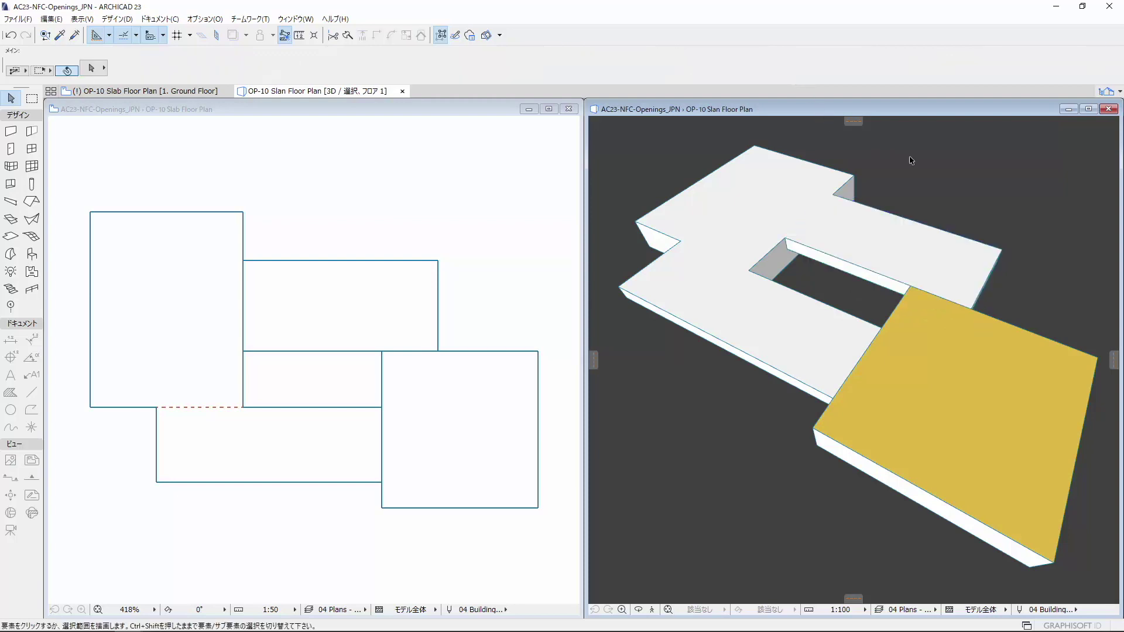
{"action": "left_click", "coordinate": [404, 205]}
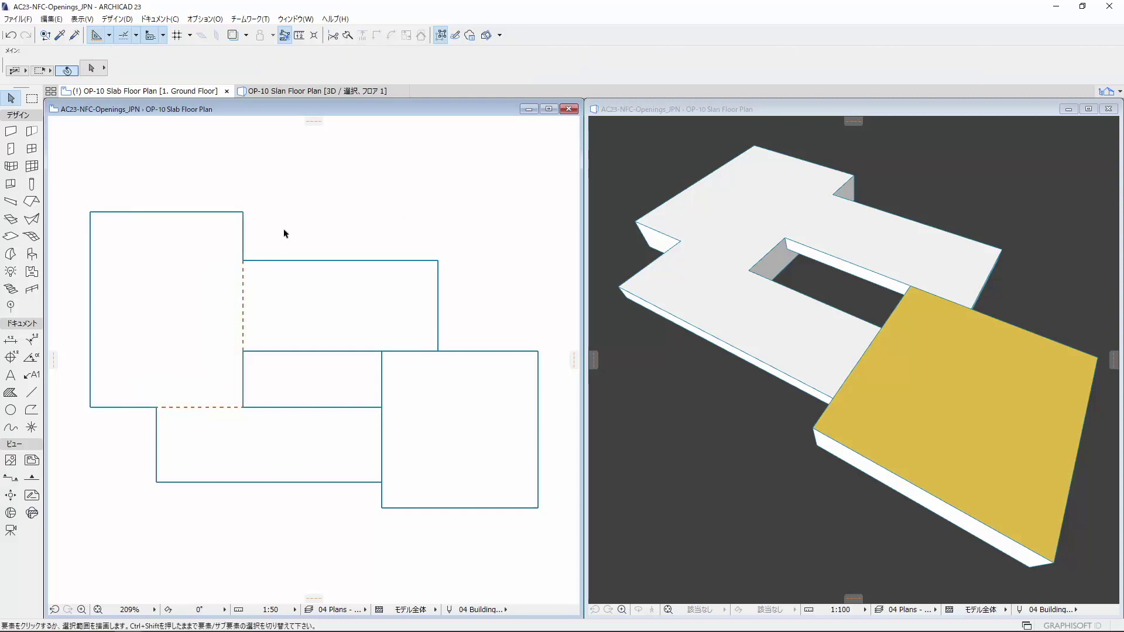
{"action": "left_click", "coordinate": [936, 335]}
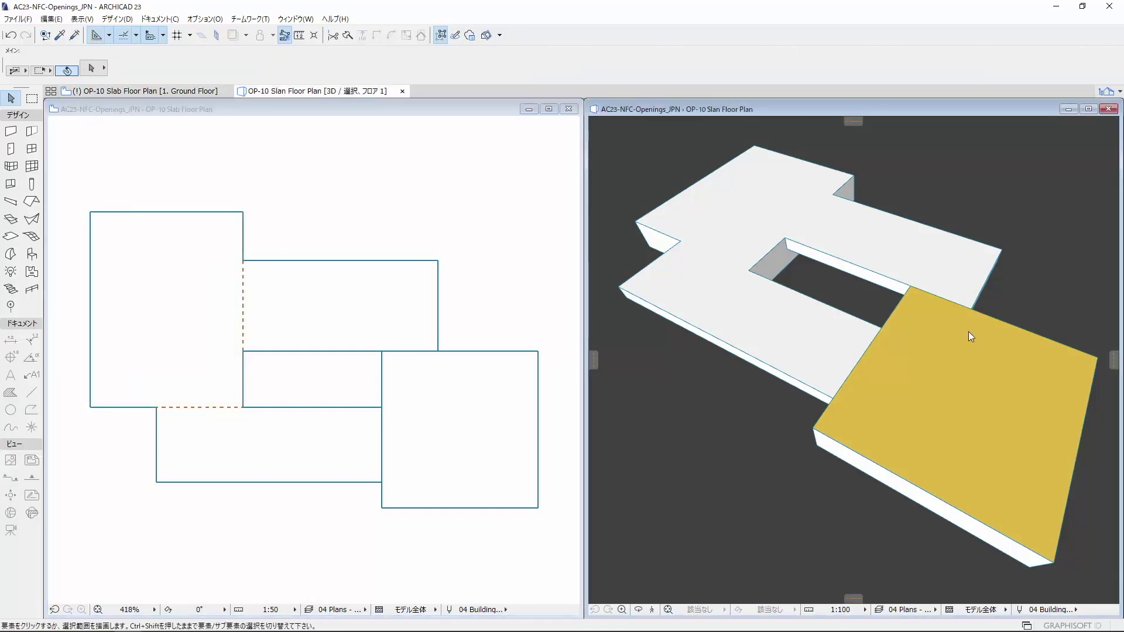
{"action": "left_click", "coordinate": [969, 333]}
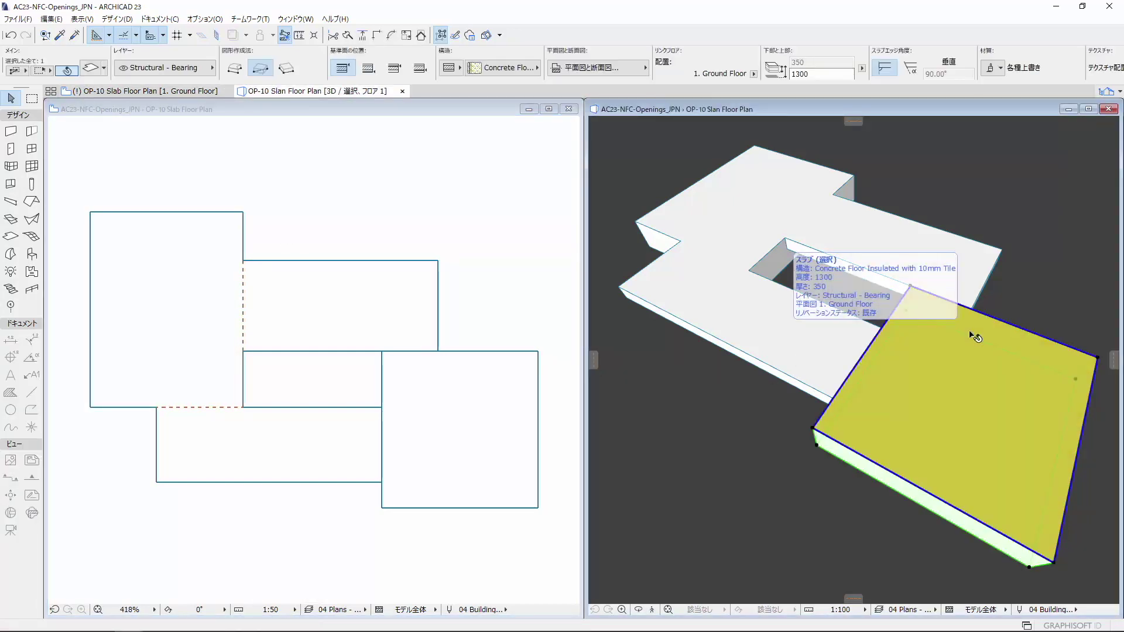
- Reset the yellow slab's top surface to Paint - Glossy White, then return to the slab floor plan
{"action": "double_click", "coordinate": [971, 334]}
{"action": "left_click", "coordinate": [582, 312]}
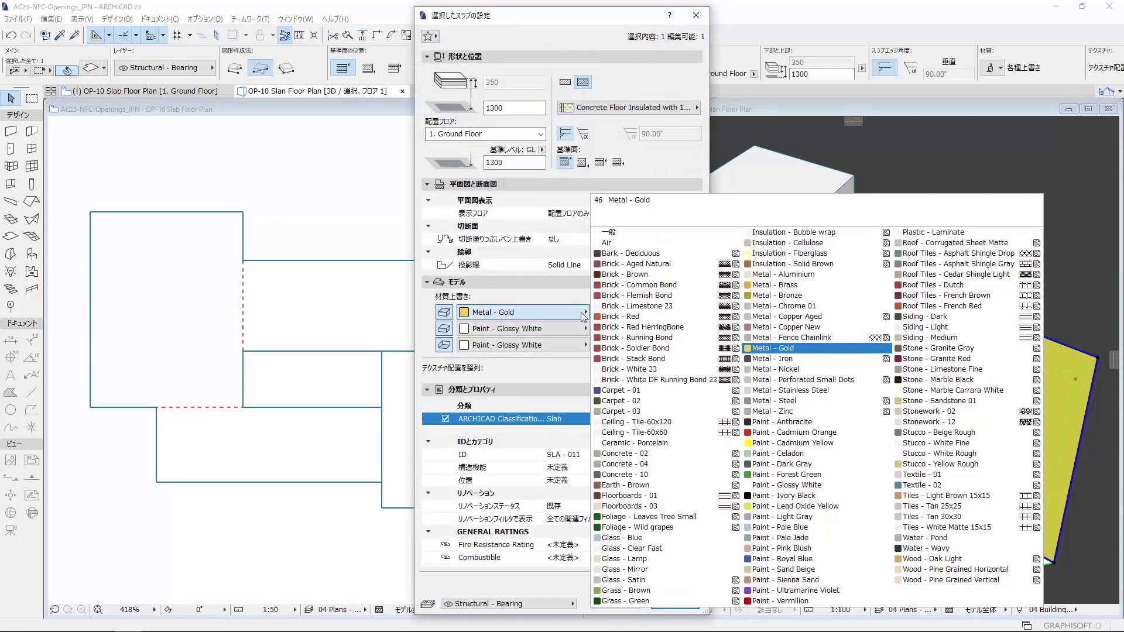
{"action": "left_click", "coordinate": [793, 483]}
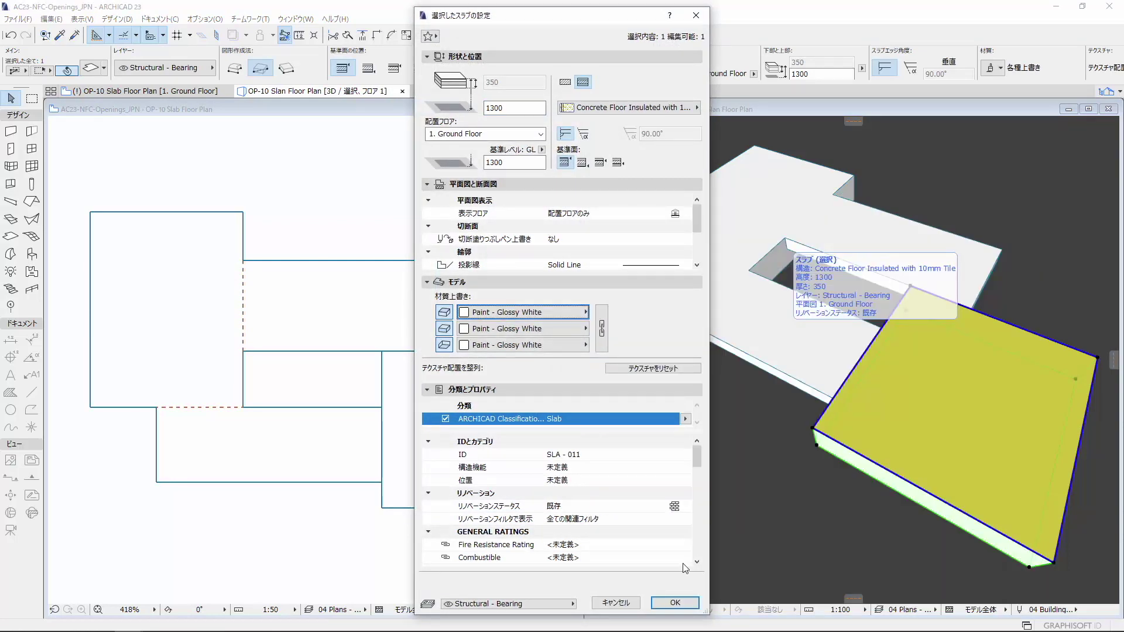
{"action": "left_click", "coordinate": [675, 603]}
{"action": "key", "text": "Escape"}
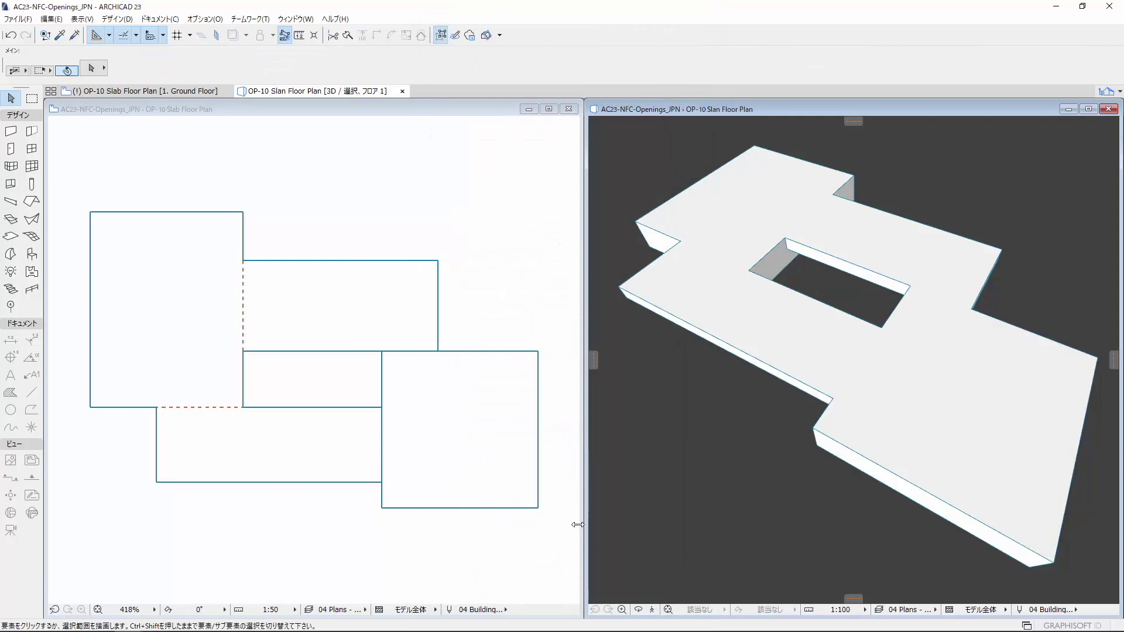
{"action": "left_click", "coordinate": [331, 557]}
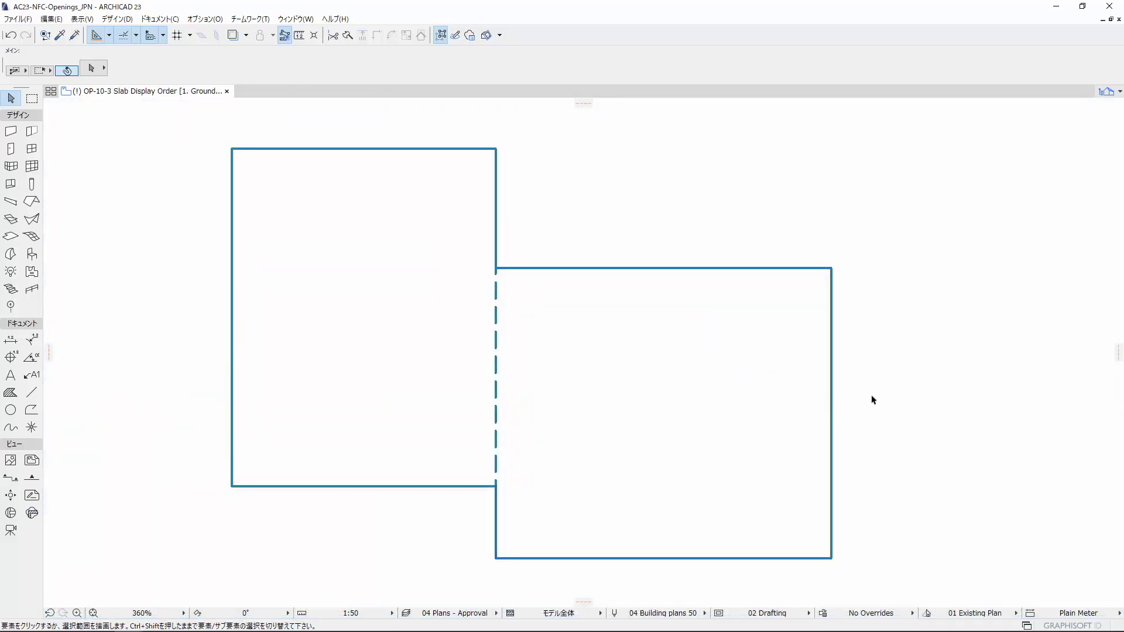
{"action": "left_click", "coordinate": [435, 329]}
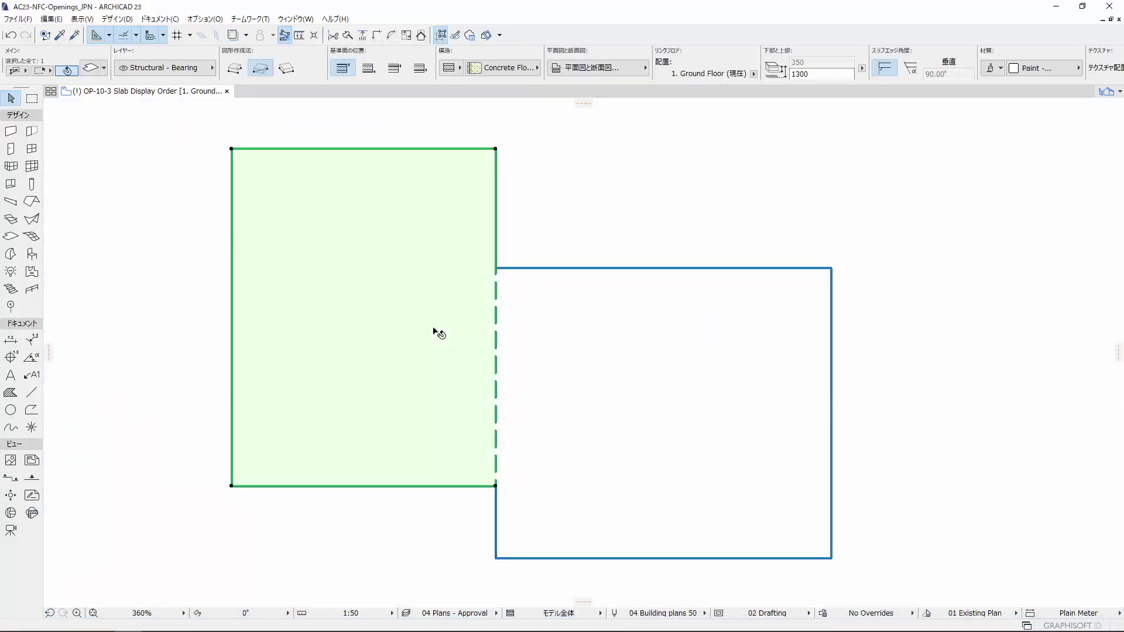
{"action": "left_click", "coordinate": [571, 71]}
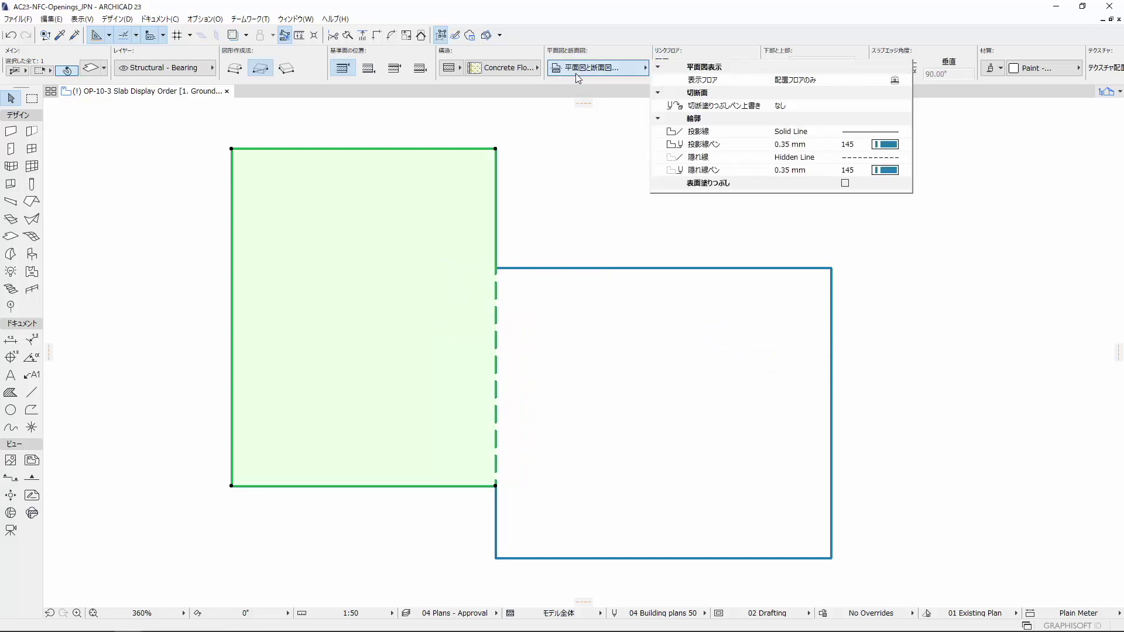
{"action": "left_click", "coordinate": [820, 170]}
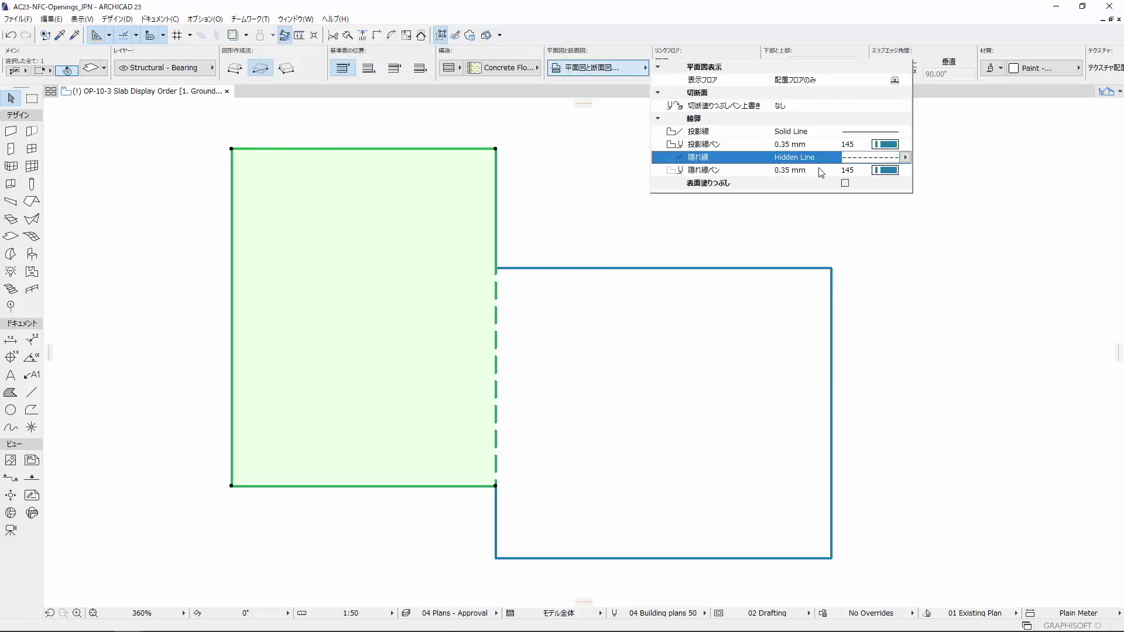
{"action": "left_click", "coordinate": [731, 356]}
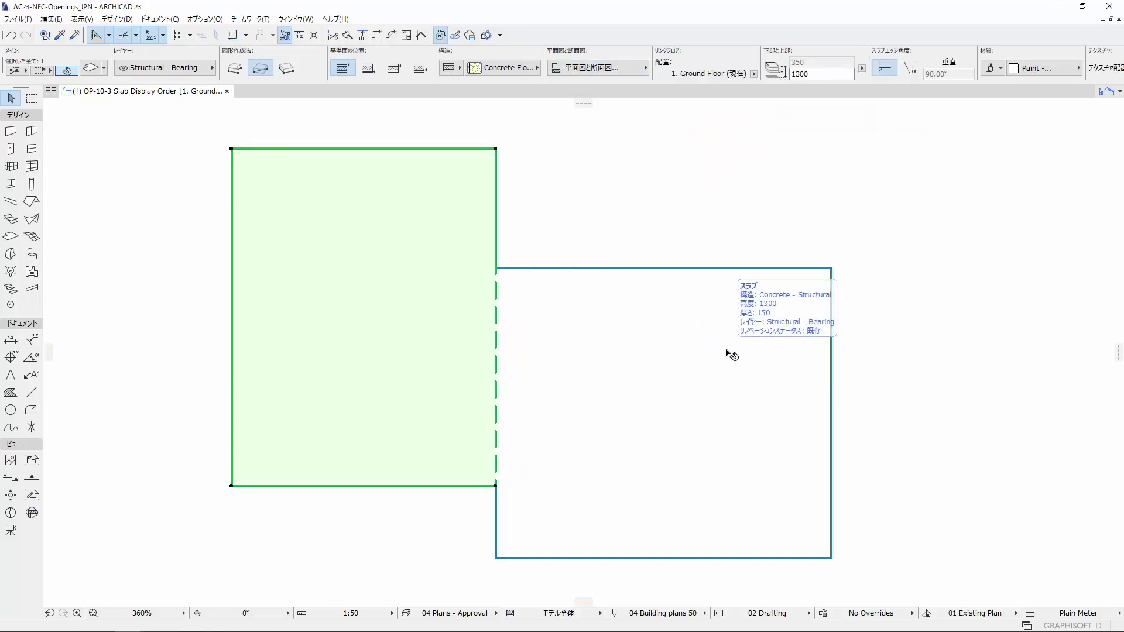
{"action": "left_click", "coordinate": [579, 69]}
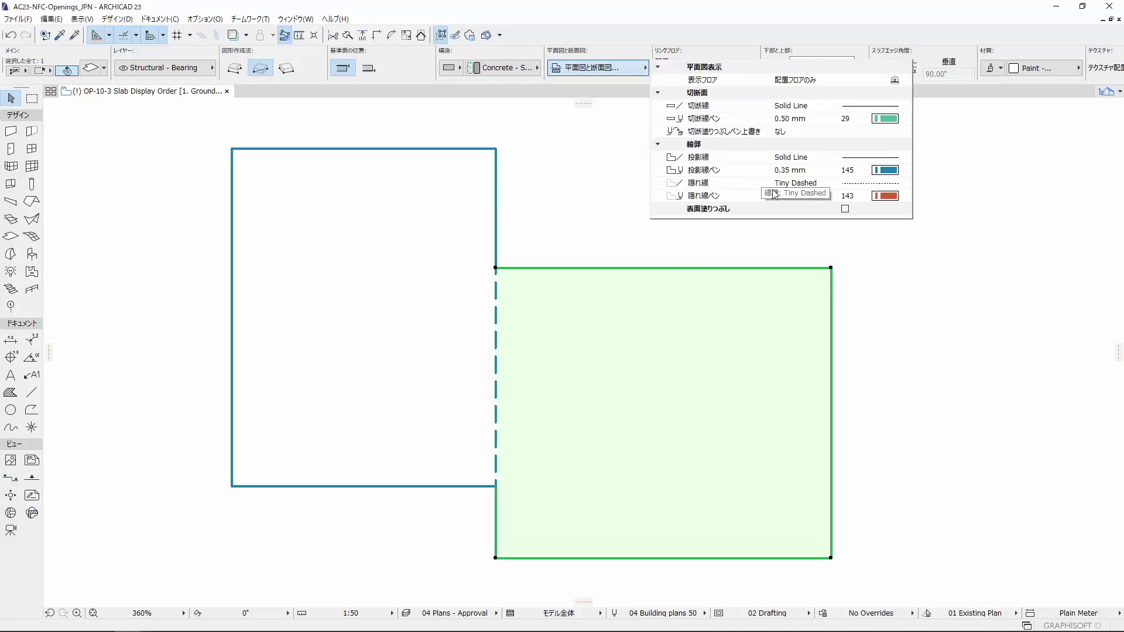
{"action": "left_click", "coordinate": [761, 195]}
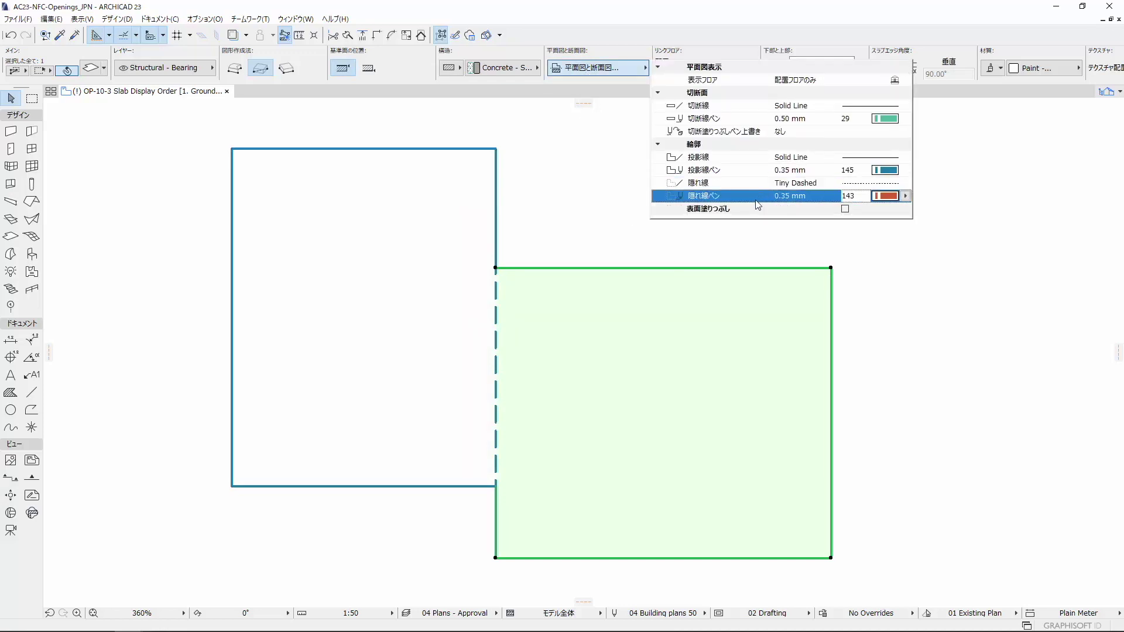
{"action": "left_click", "coordinate": [567, 226]}
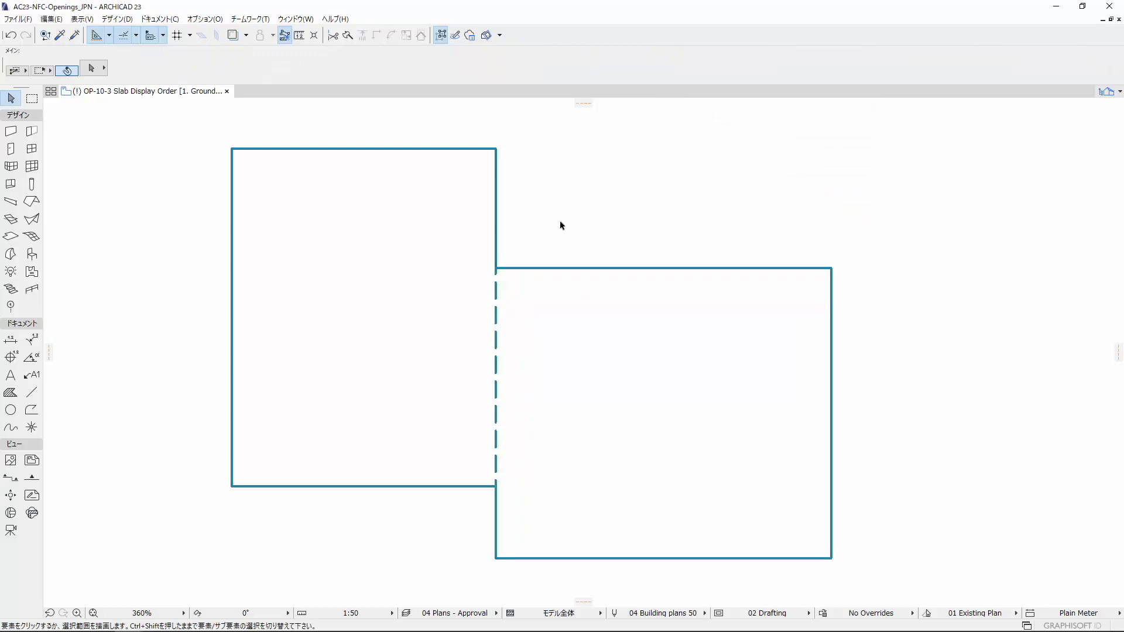
{"action": "left_click", "coordinate": [419, 237]}
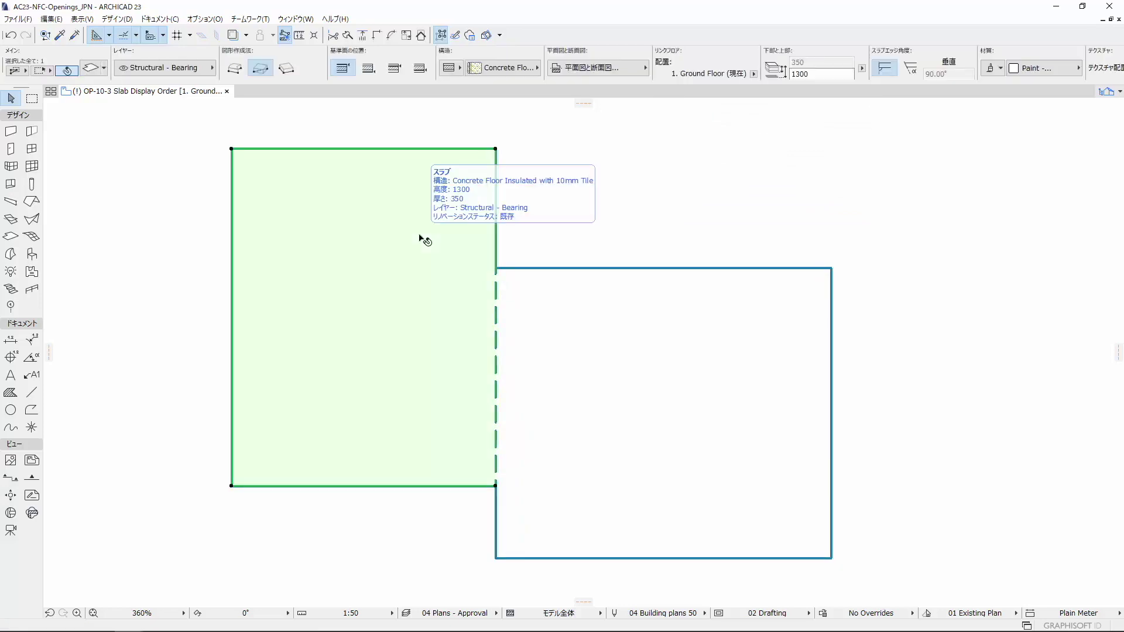
{"action": "left_click", "coordinate": [629, 71]}
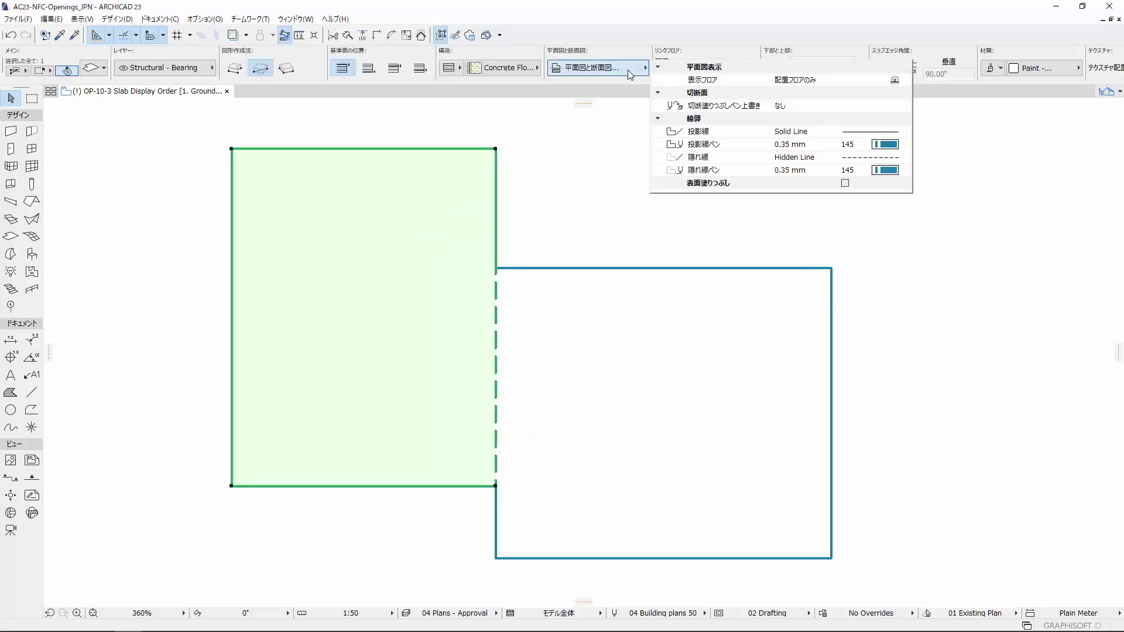
{"action": "left_click", "coordinate": [744, 158]}
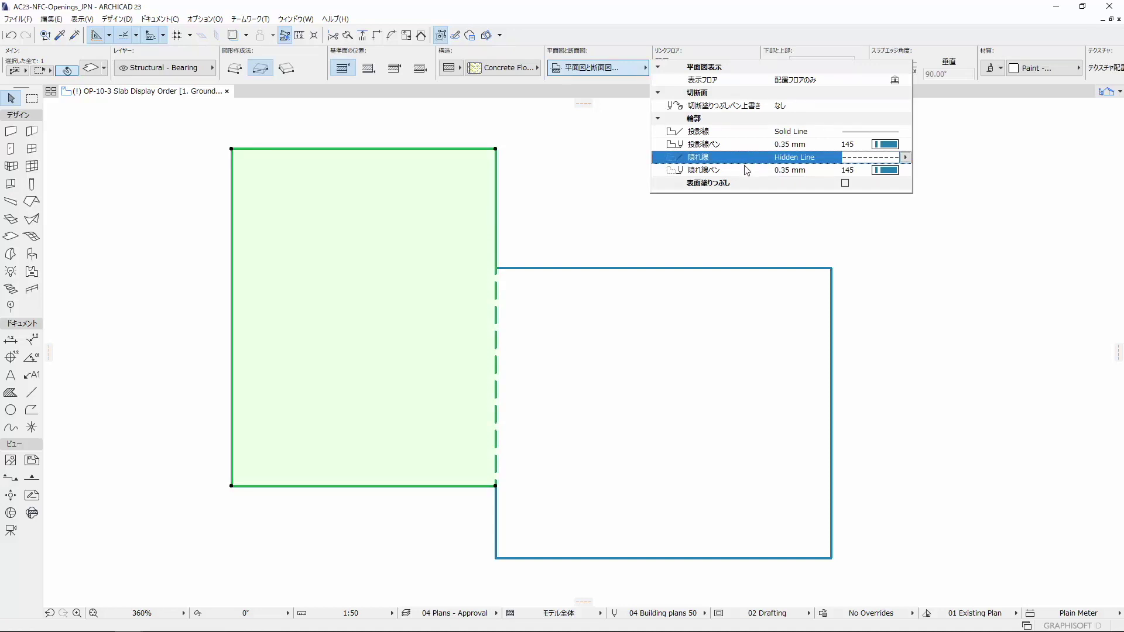
{"action": "left_click", "coordinate": [747, 171]}
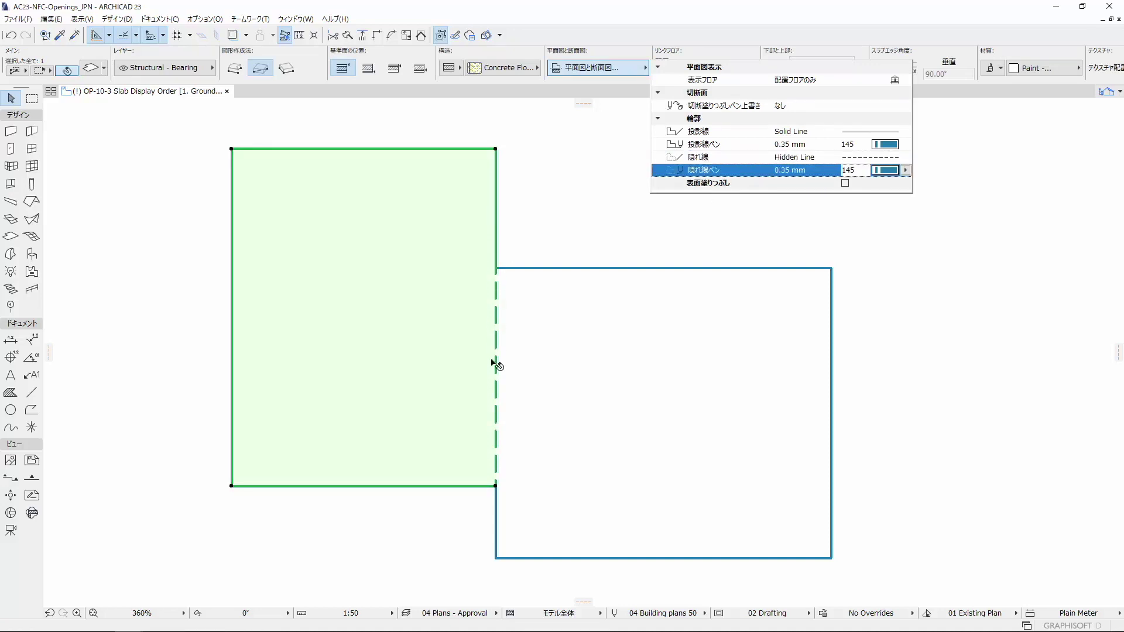
{"action": "left_click", "coordinate": [561, 265]}
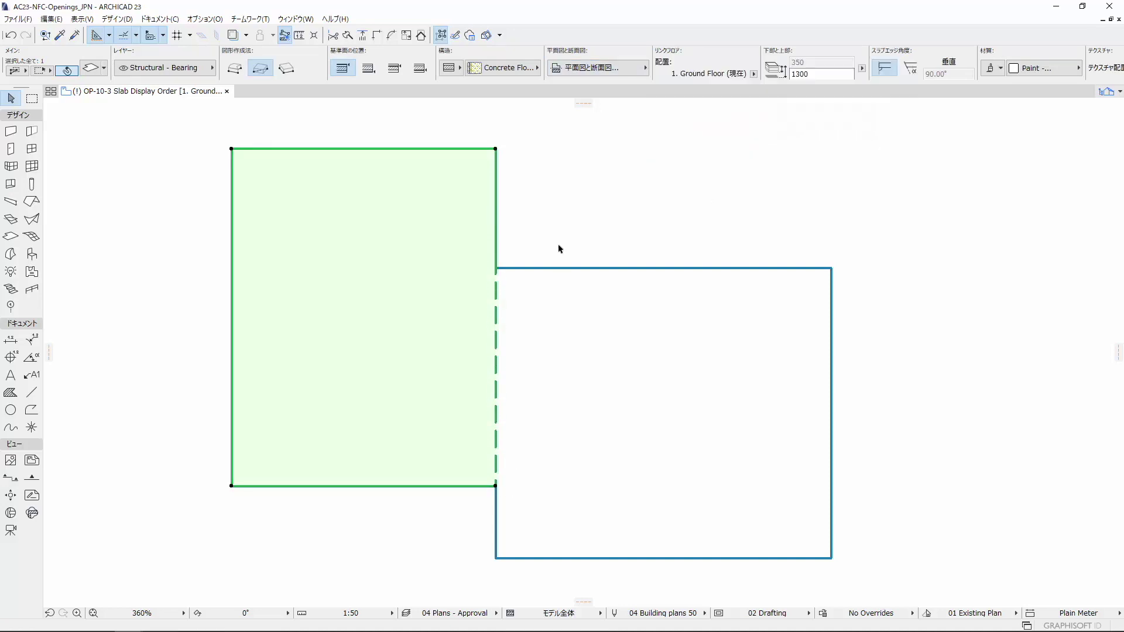
- Send the left slab to the back with Display Order so it sits beneath the right one
{"action": "right_click", "coordinate": [408, 253]}
{"action": "mouse_move", "coordinate": [457, 385]}
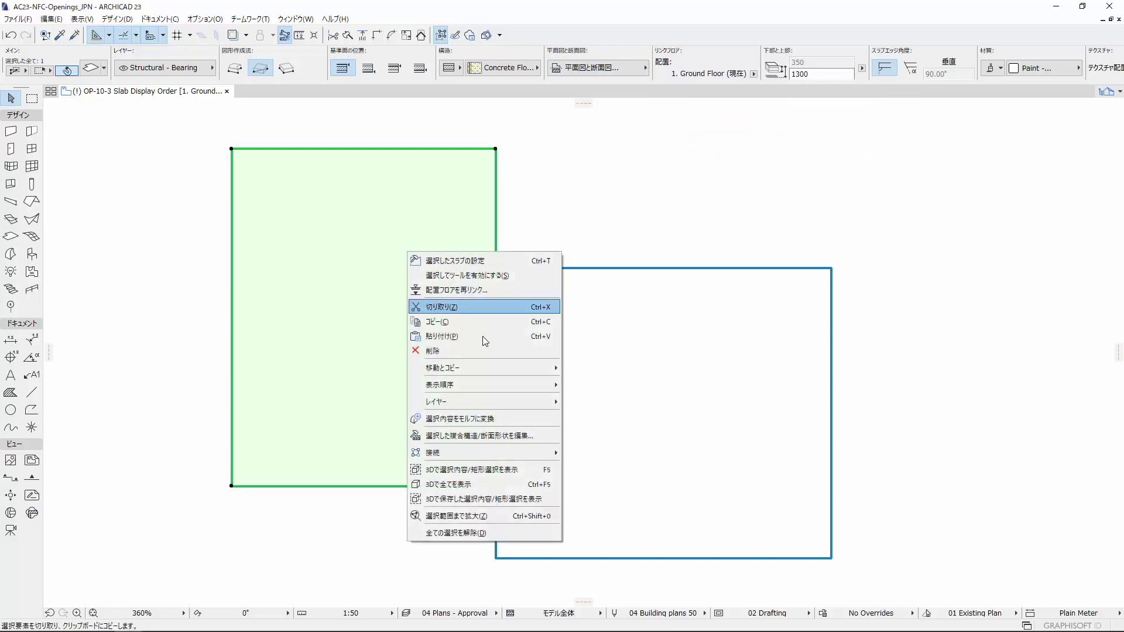
{"action": "left_click", "coordinate": [592, 429]}
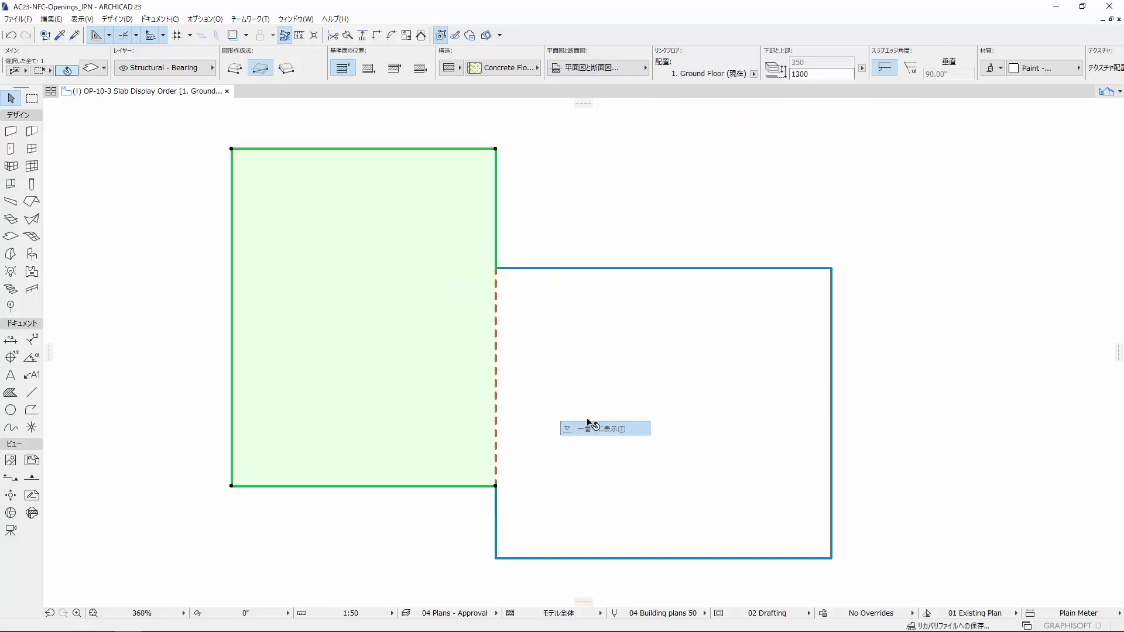
{"action": "left_click", "coordinate": [605, 252]}
- Check the right slab's Hidden Line pen in its floor plan display settings
{"action": "left_click", "coordinate": [555, 313]}
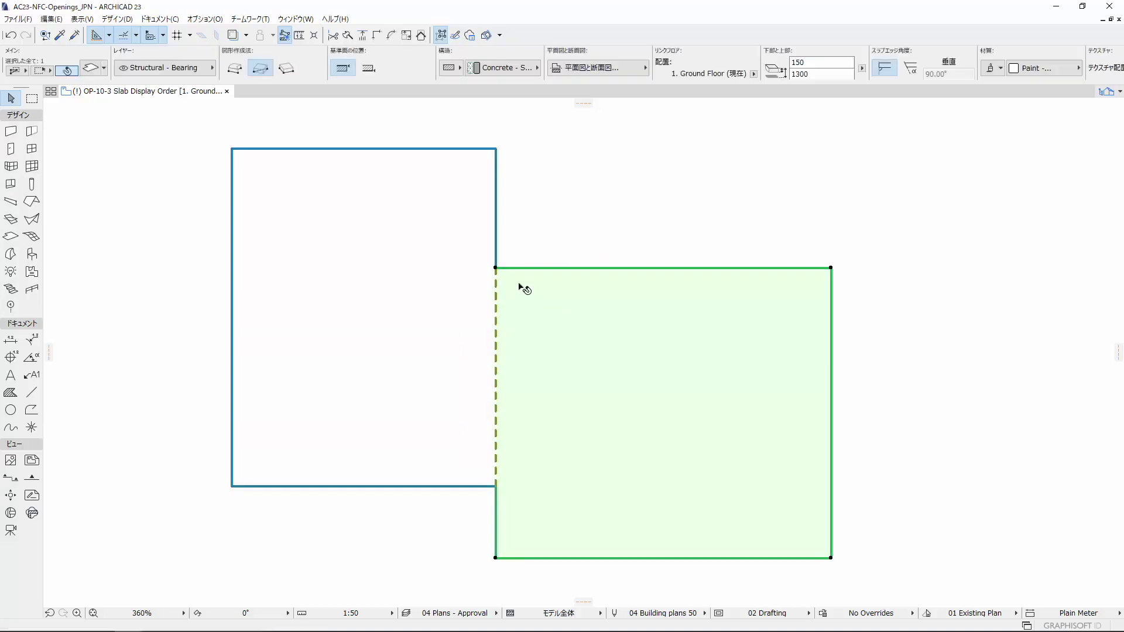
{"action": "left_click", "coordinate": [572, 73]}
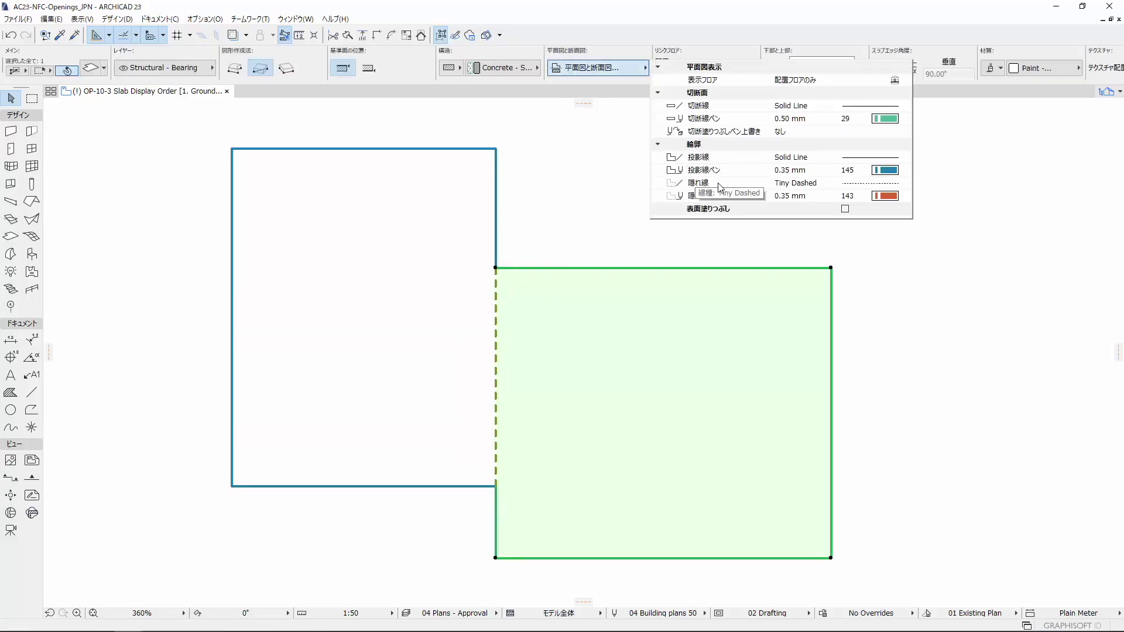
{"action": "left_click", "coordinate": [731, 197]}
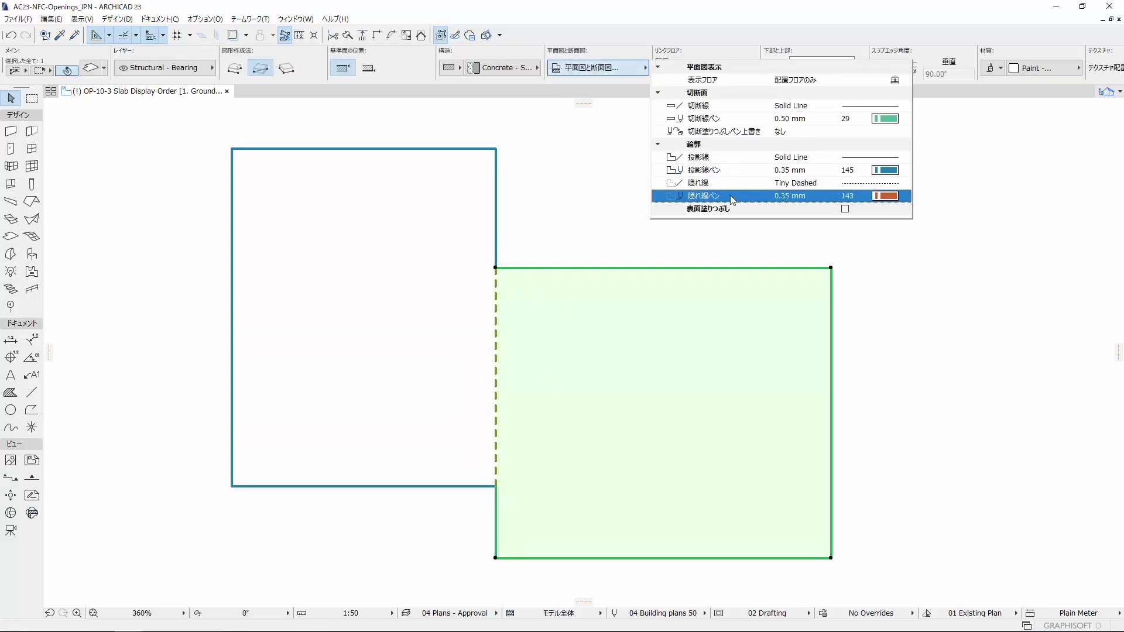
{"action": "left_click", "coordinate": [557, 233]}
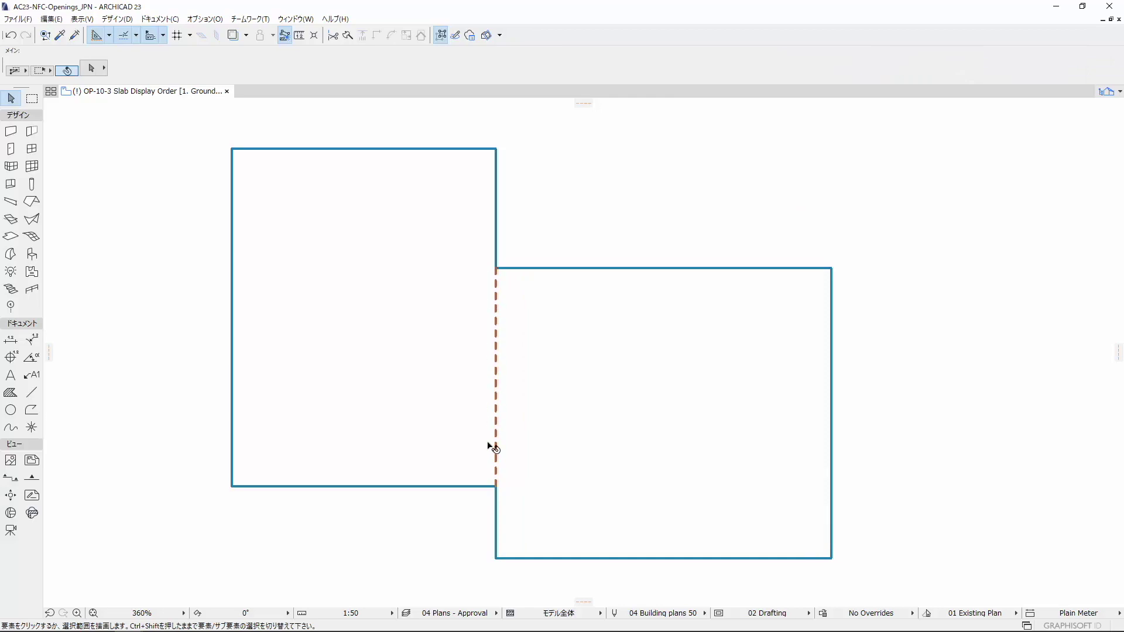